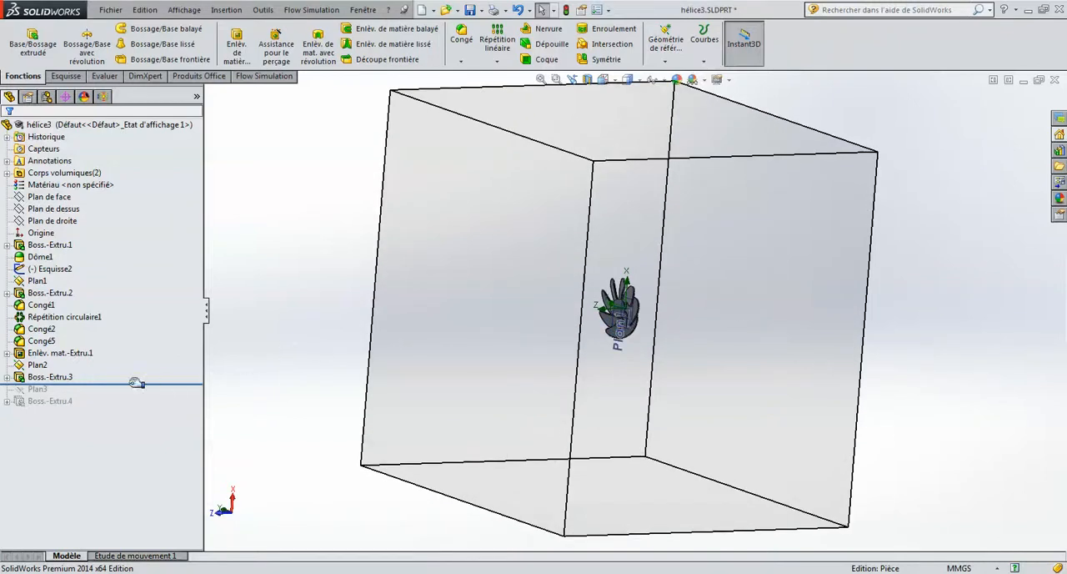
Roll the feature history forward to include Plan3 and close the inlet-velocity update error report.
middle_drag(697, 331, 655, 303)
drag(121, 383, 117, 396)
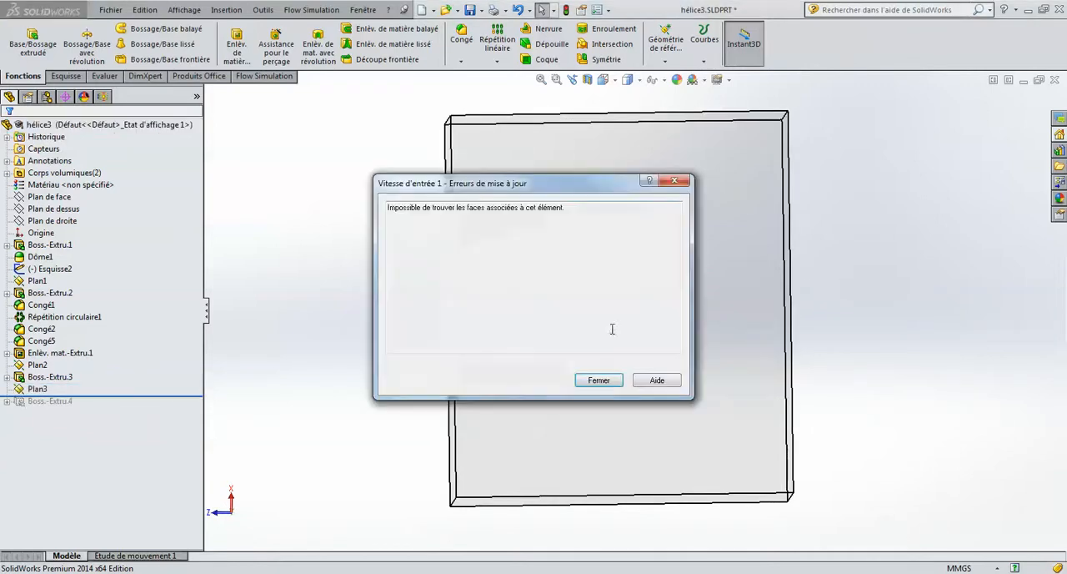
click(599, 381)
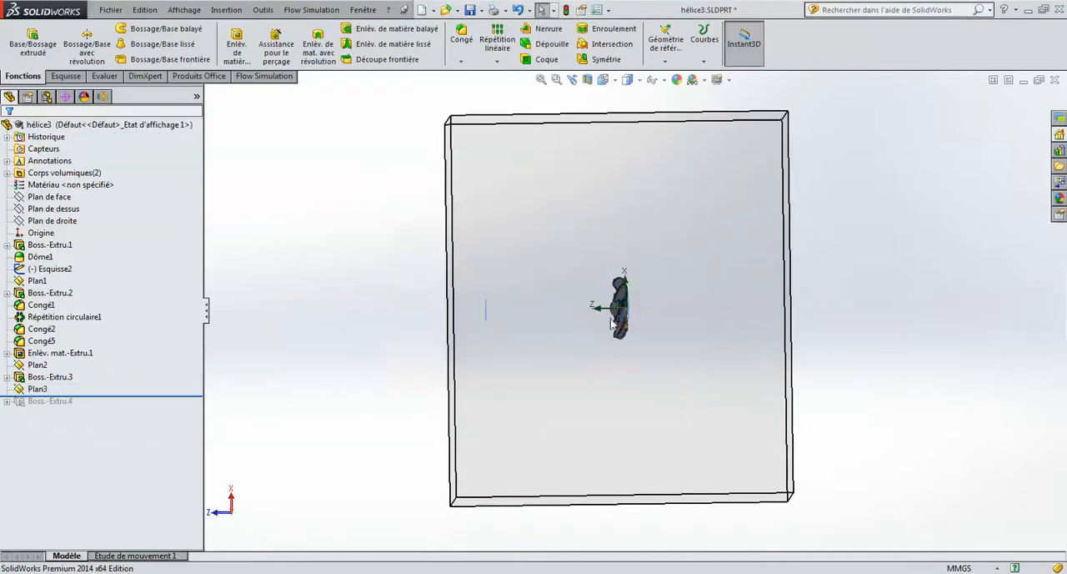
scroll(614, 315, down, 5)
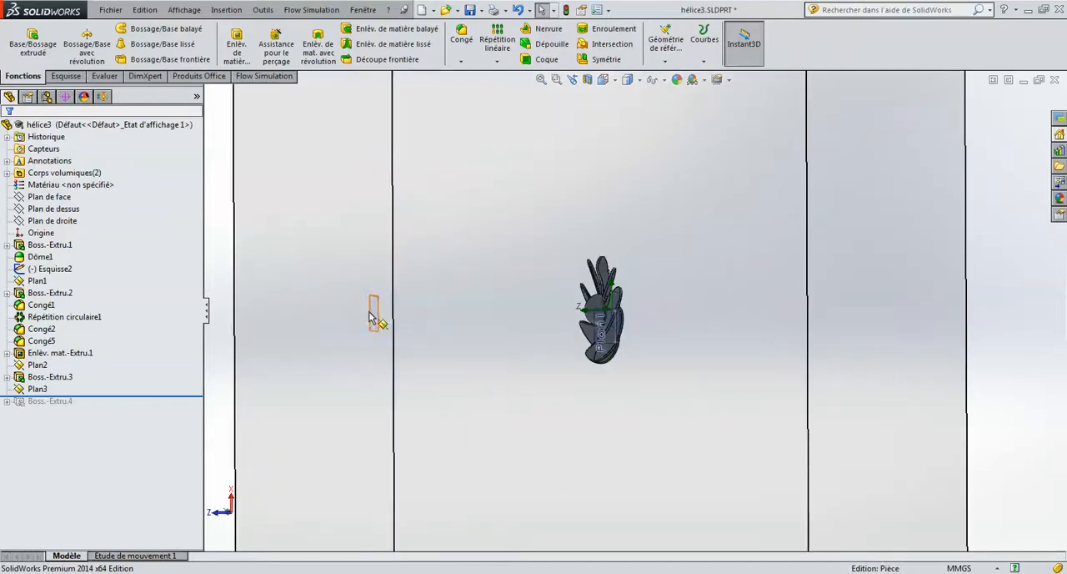
mouse_move(642, 326)
middle_down()
mouse_move(617, 313)
mouse_move(636, 310)
middle_up()
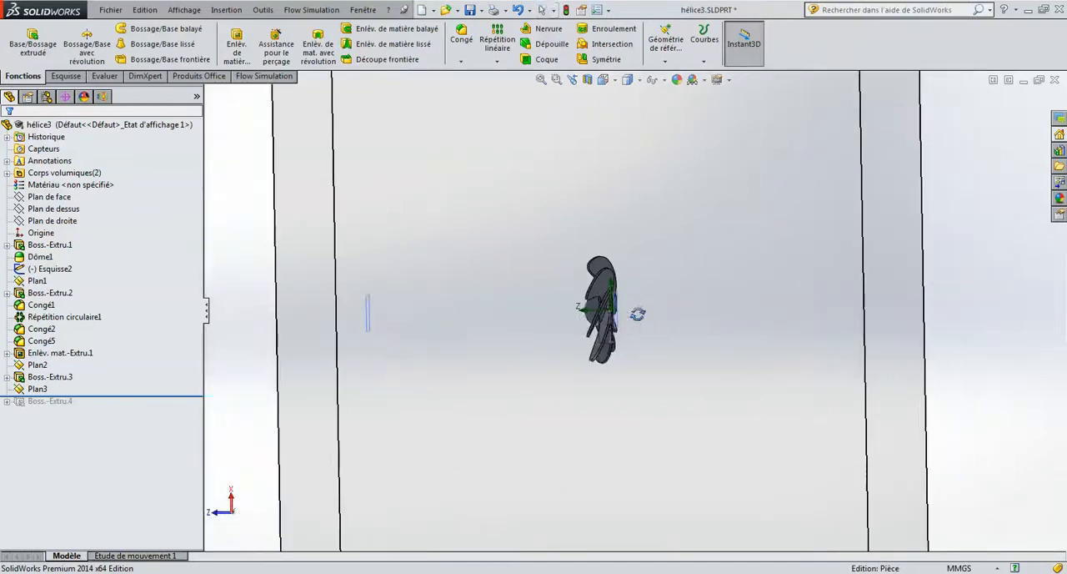
Roll the feature history forward to include Boss.-Extru.4, accepting the reset of the computational domain and mesh settings.
click(52, 400)
drag(55, 397, 118, 408)
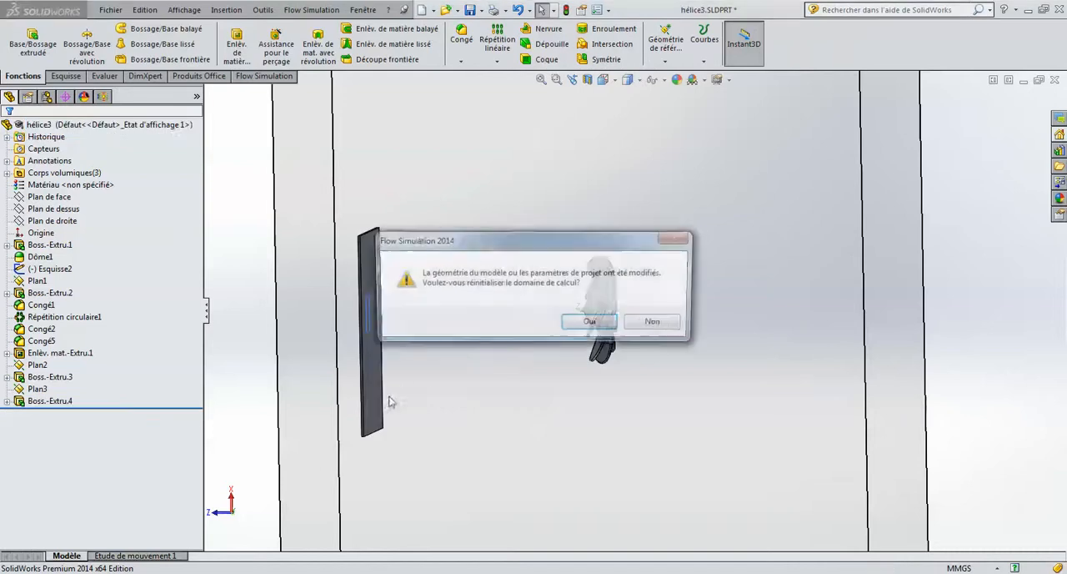
click(596, 326)
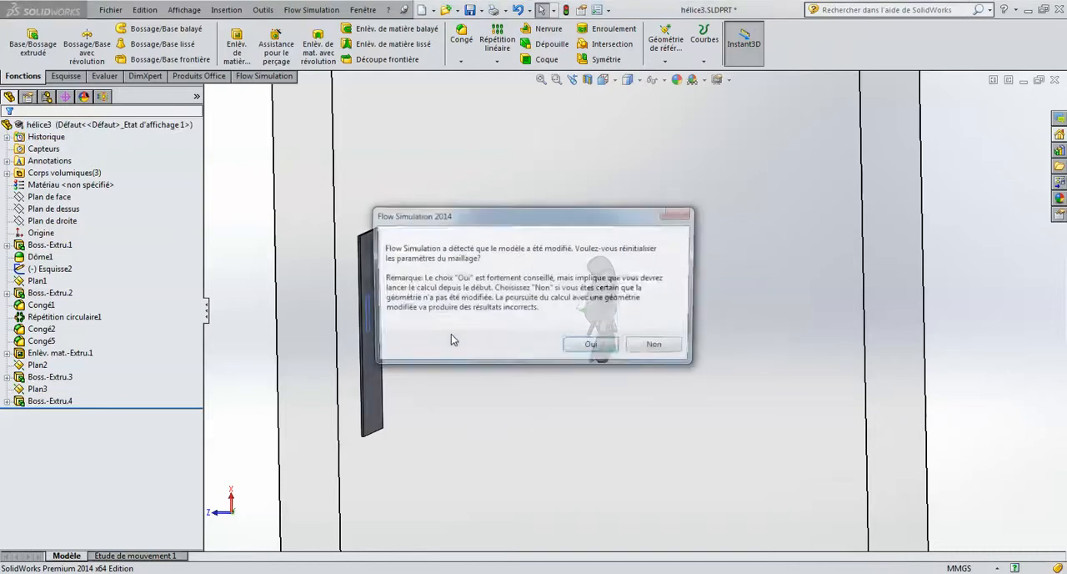
click(590, 344)
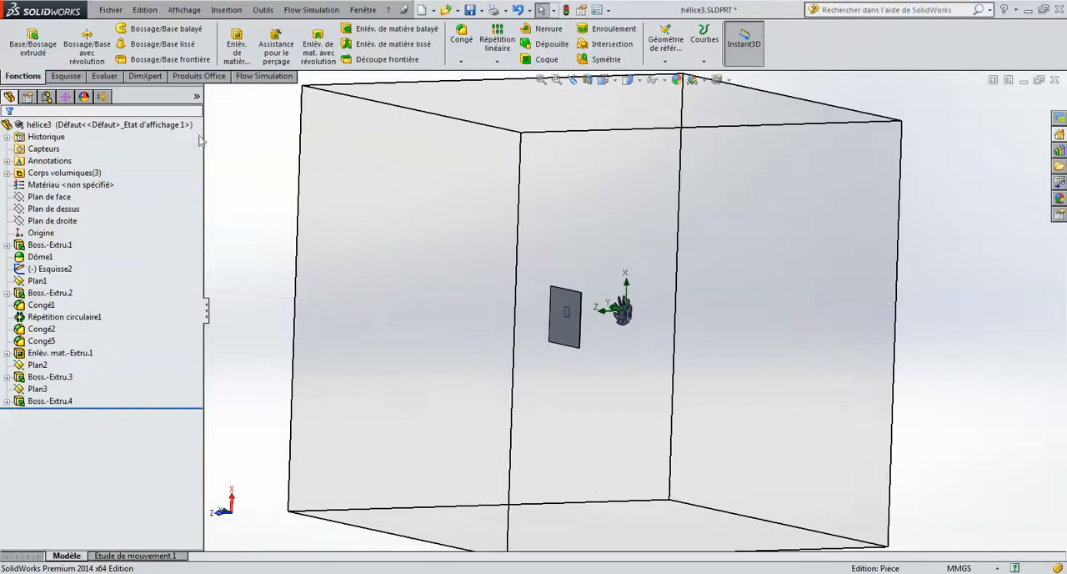
Review the general settings of the ecoulement_turbine flow project, including its analysis type and physical features, and accept them.
middle_drag(621, 293, 642, 328)
scroll(642, 328, up, 7)
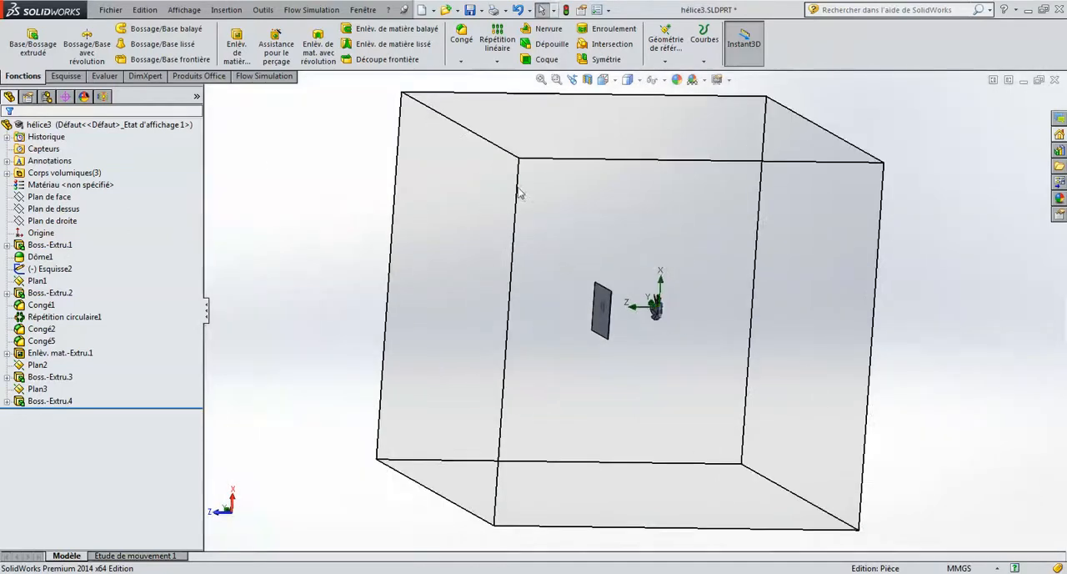
click(105, 96)
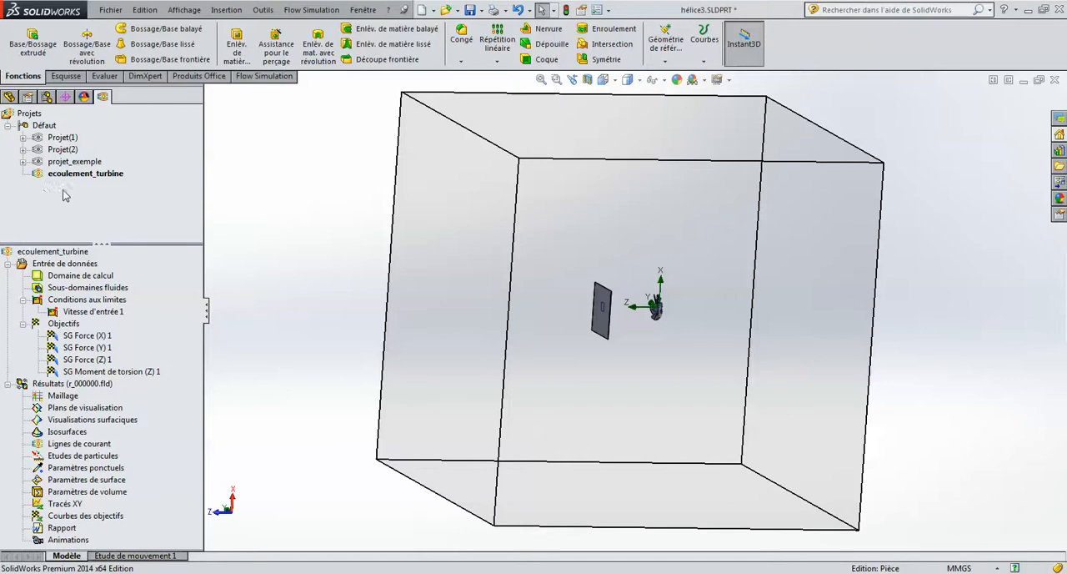
click(85, 176)
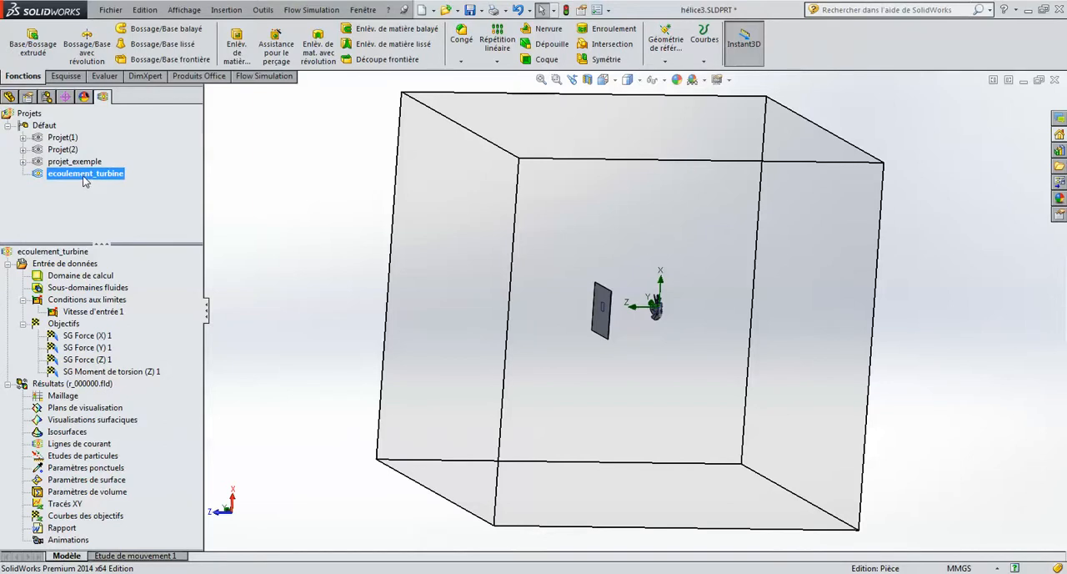
right_click(53, 251)
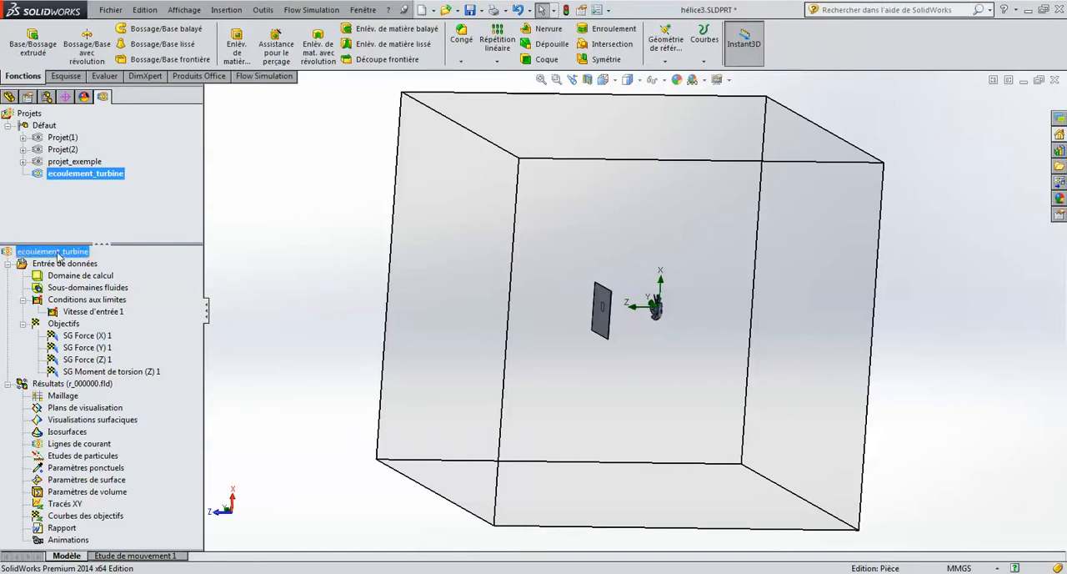
click(144, 222)
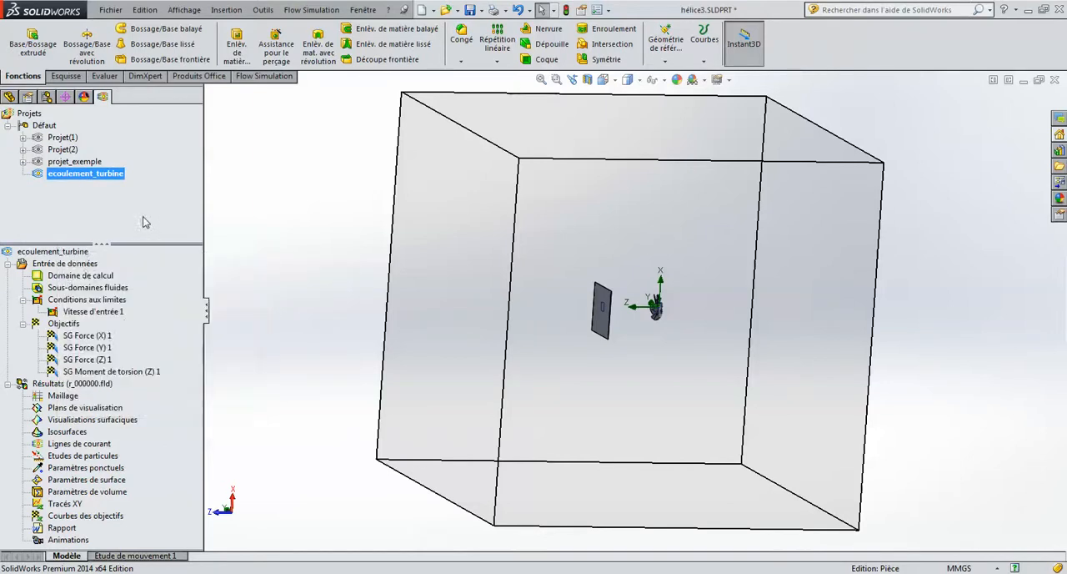
right_click(69, 266)
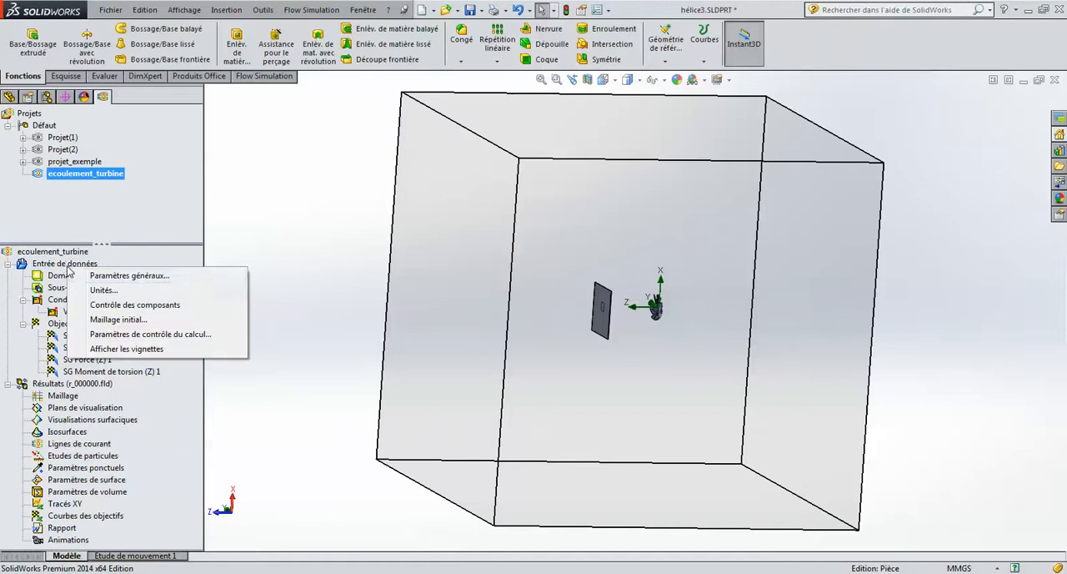
click(134, 276)
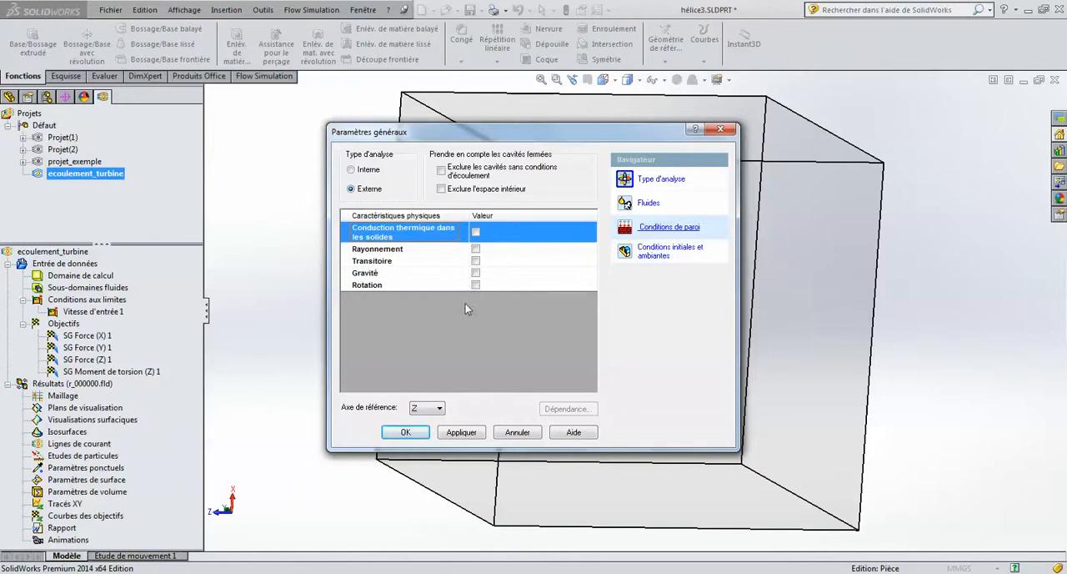
click(405, 432)
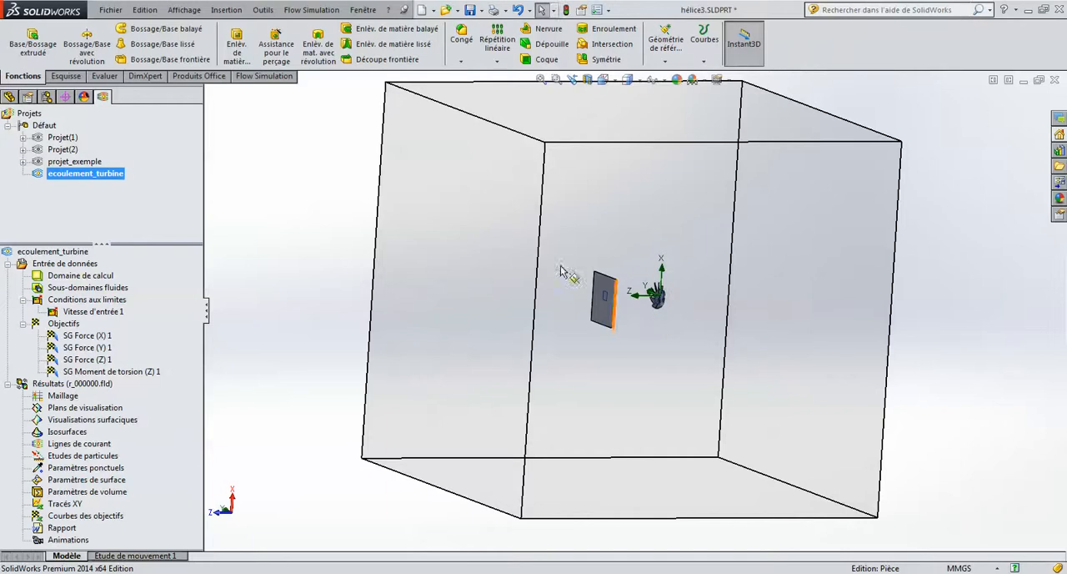
Check which body each entry represents in the flow project's component control and disable Boss.-Extru.3.
right_click(93, 265)
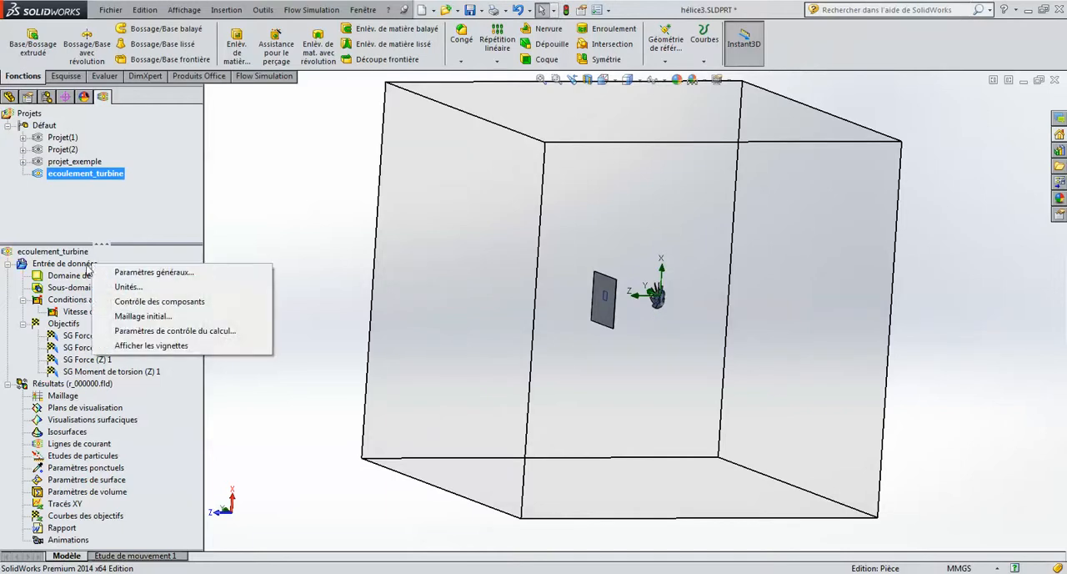
click(199, 303)
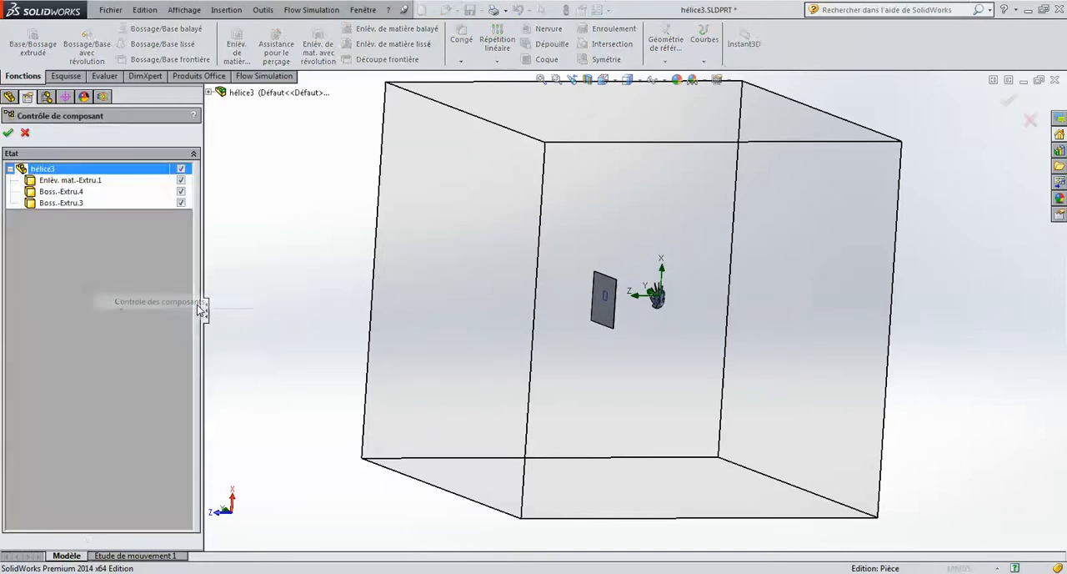
scroll(630, 332, down, 5)
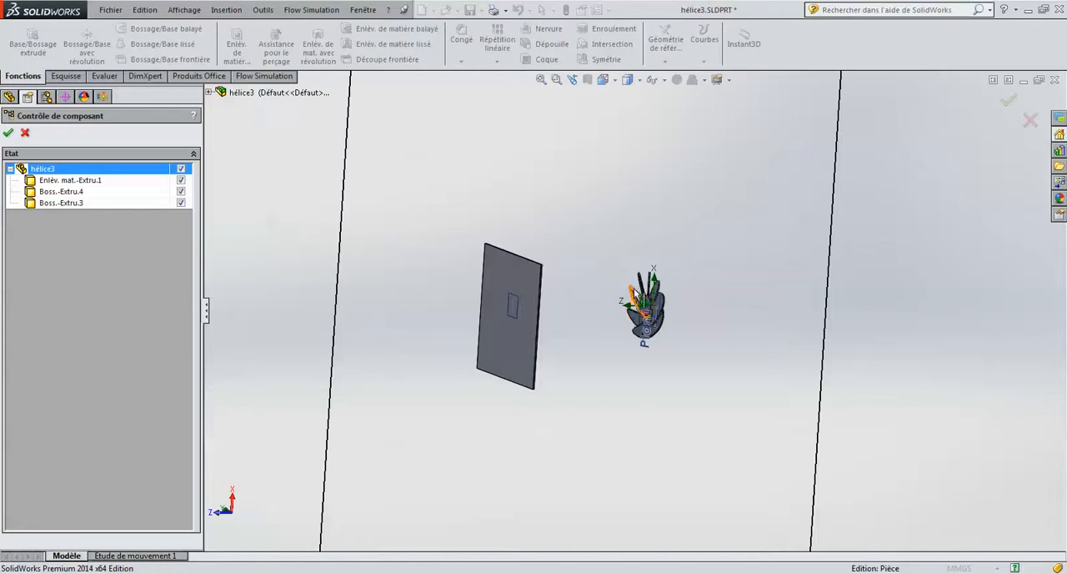
scroll(647, 287, down, 2)
middle_drag(641, 297, 641, 276)
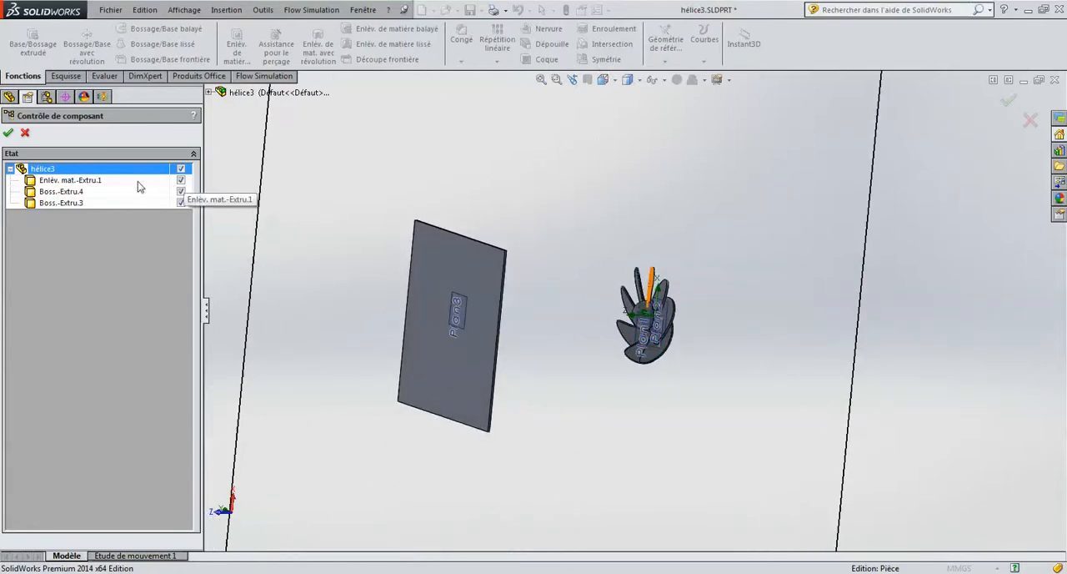
click(70, 181)
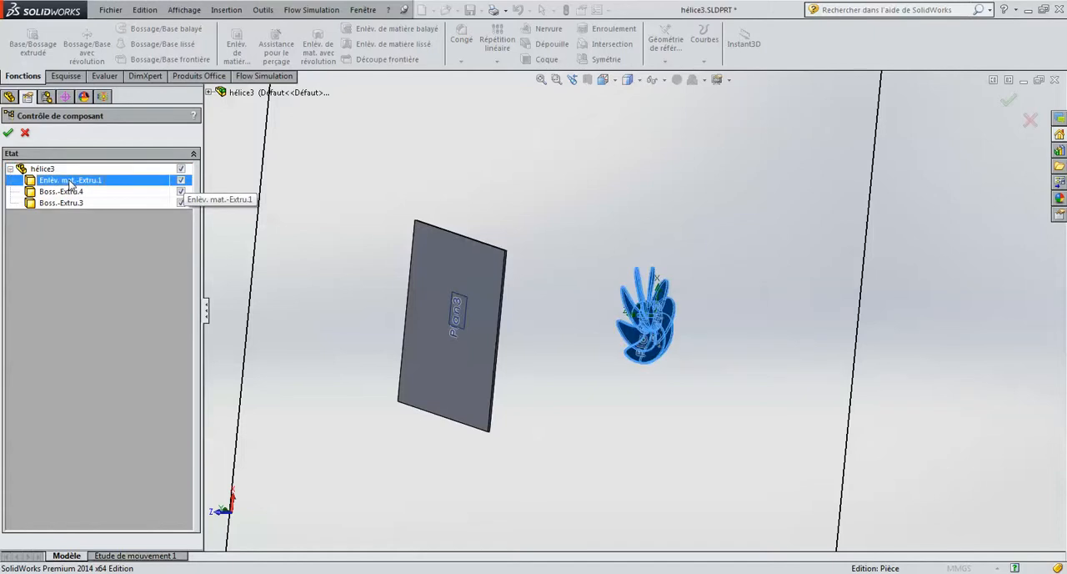
click(73, 193)
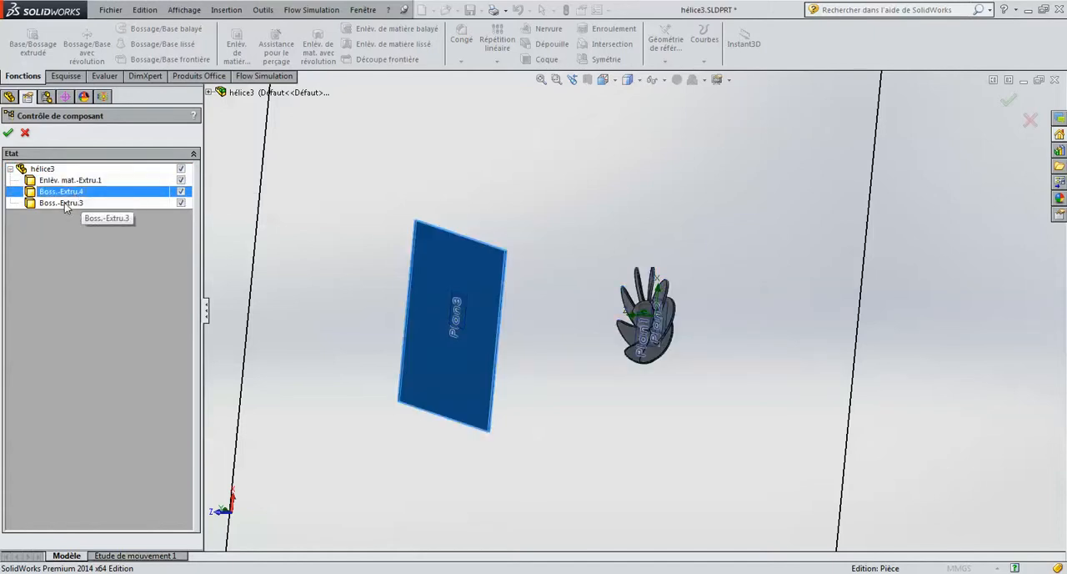
click(65, 203)
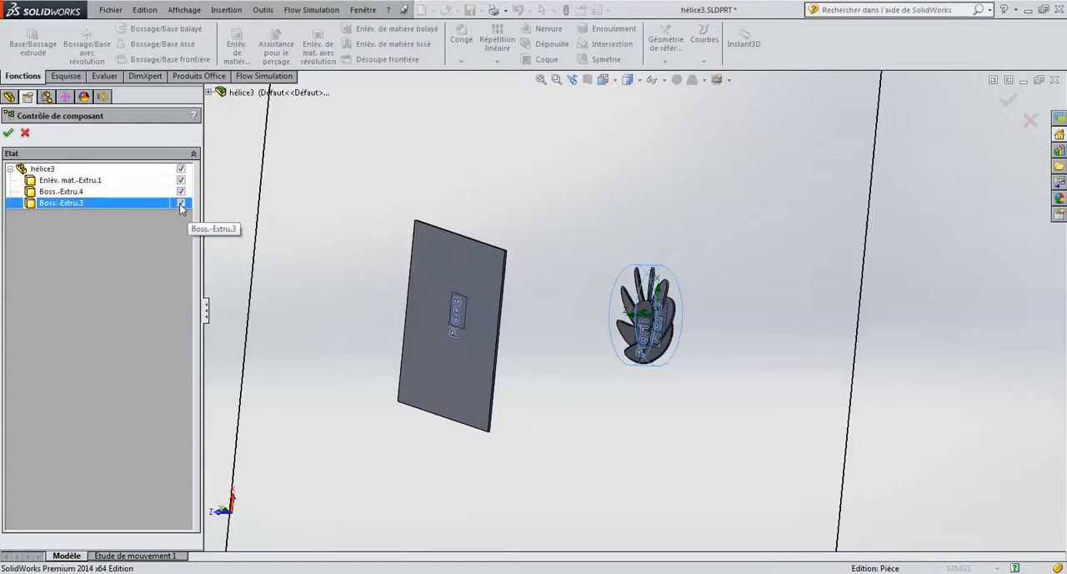
click(8, 134)
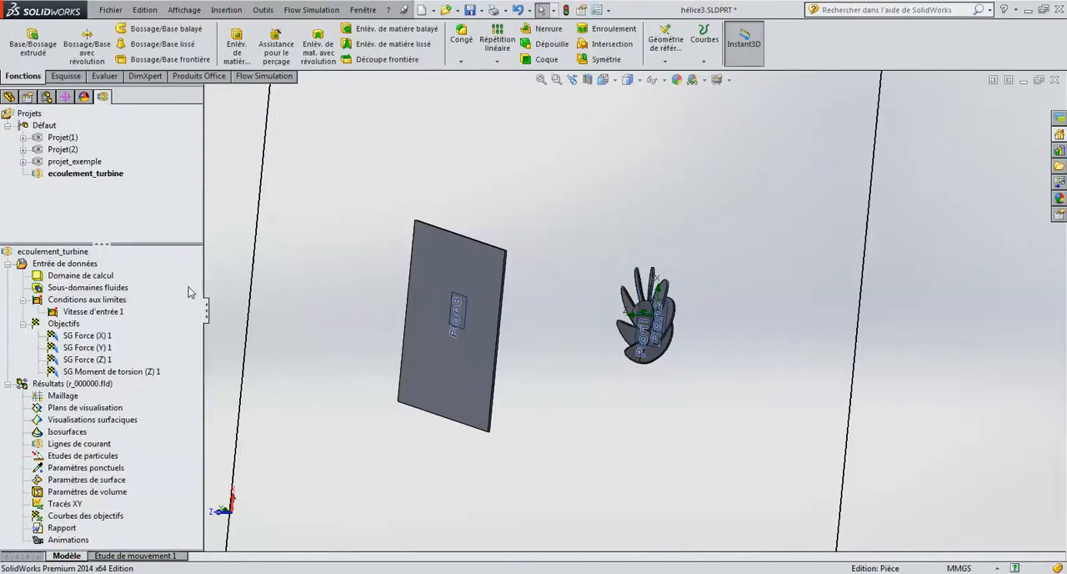
Review the definition of the Vitesse d'entrée 1 boundary condition, including its plate face, flow direction and velocity, and accept it.
middle_drag(591, 295, 549, 283)
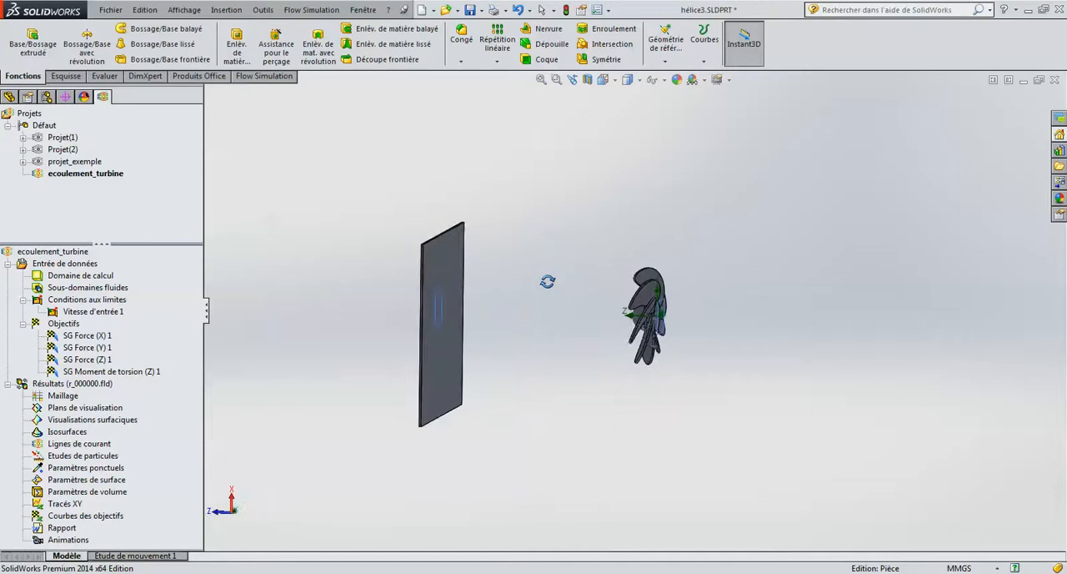
right_click(84, 302)
click(56, 313)
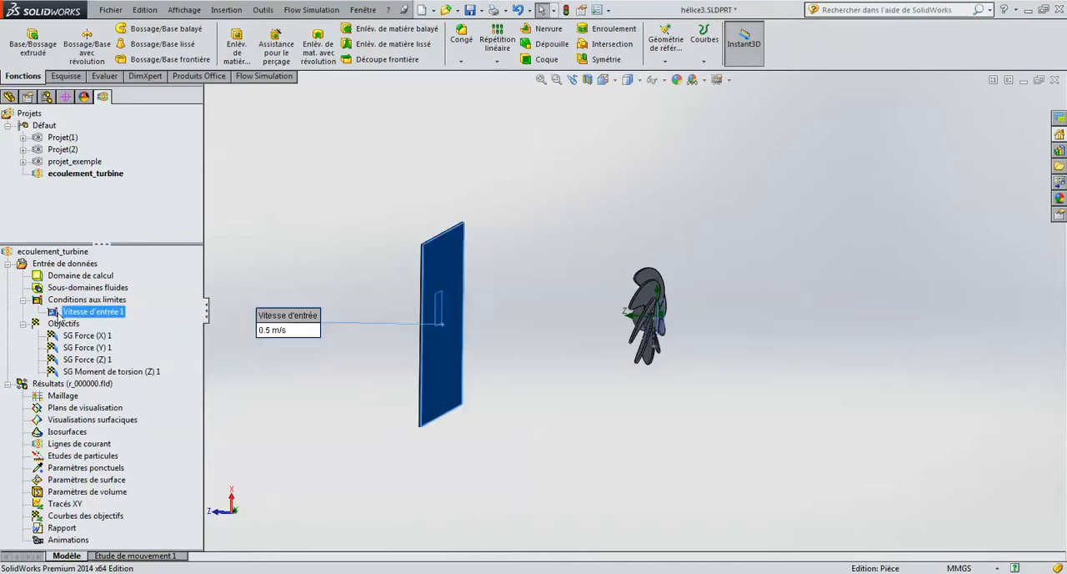
right_click(102, 315)
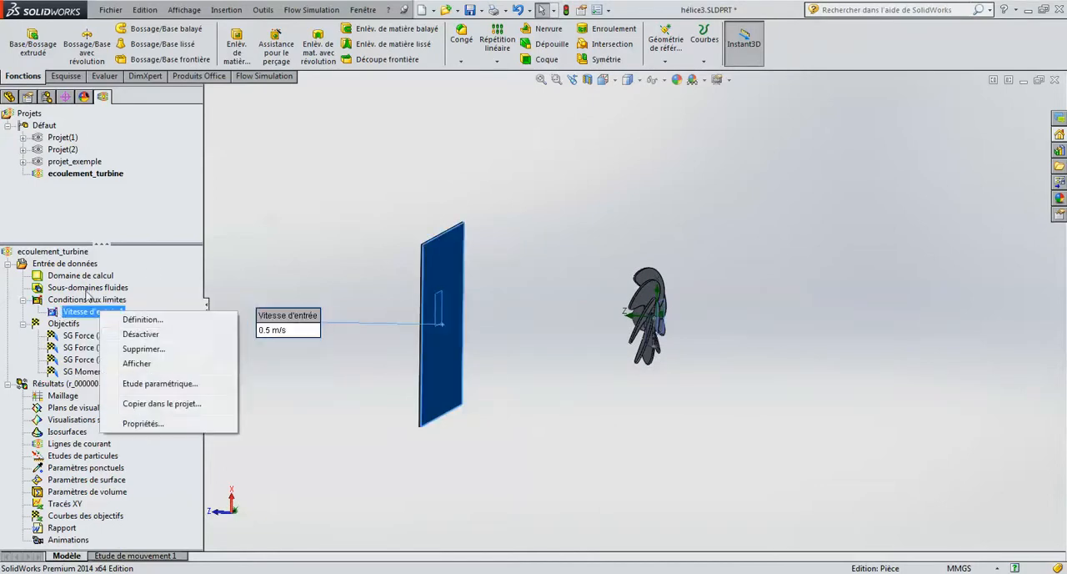
click(140, 319)
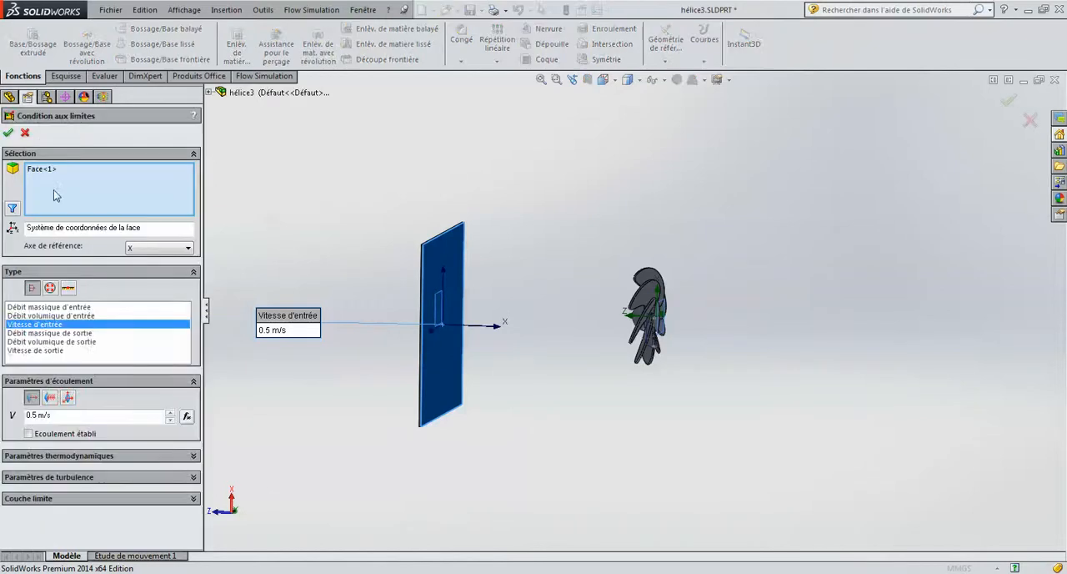
middle_drag(391, 281, 461, 319)
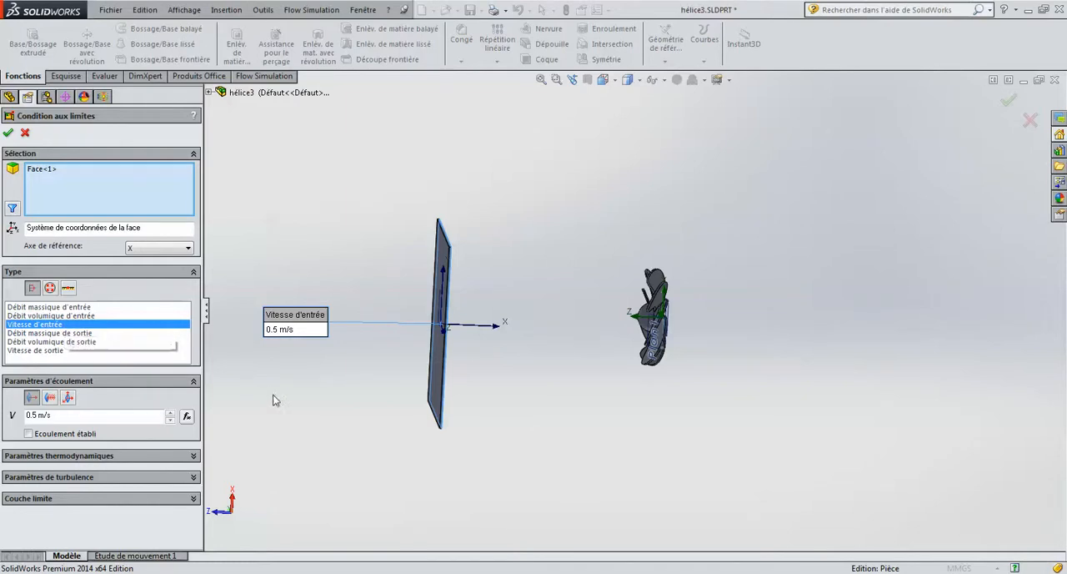
middle_drag(274, 398, 307, 455)
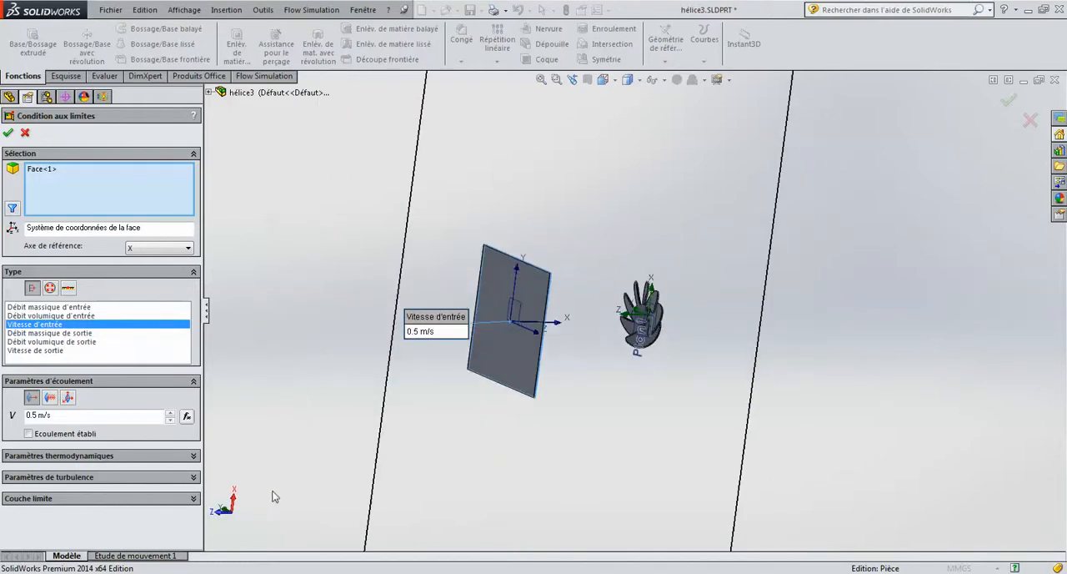
scroll(274, 493, down, 1)
middle_drag(379, 424, 352, 413)
scroll(642, 278, down, 3)
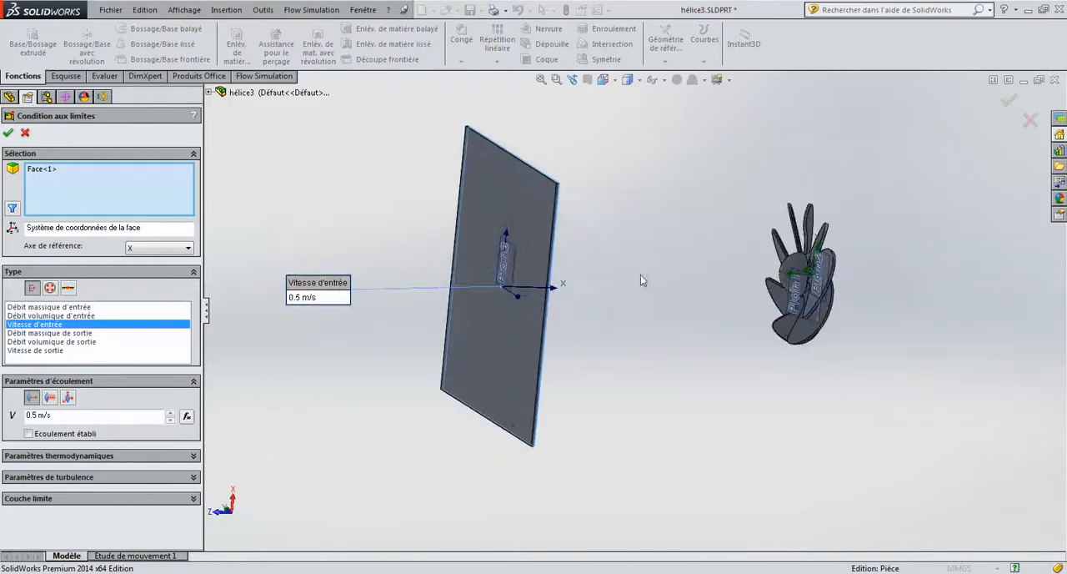
middle_drag(582, 297, 550, 286)
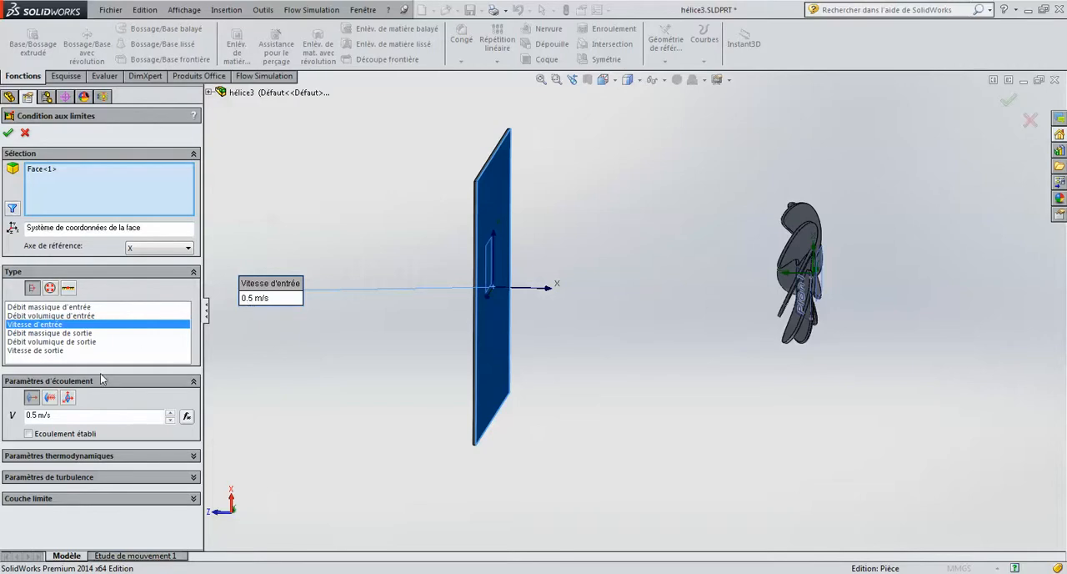
click(9, 134)
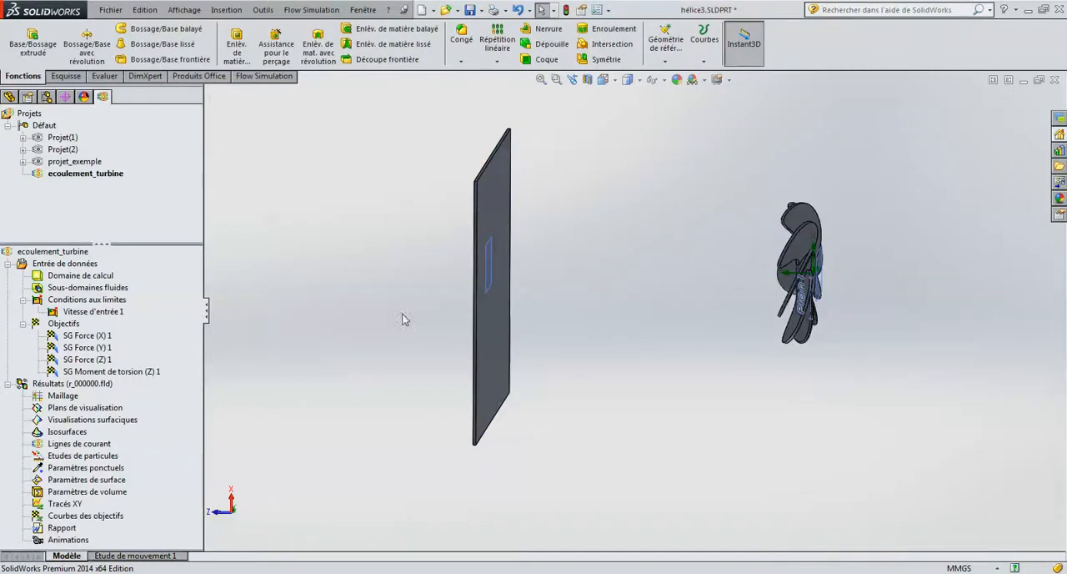
Edit the computational domain, shrinking its Y limits to about -0.107 and 0.129 m and X limits to about -0.125 and 0.098 m.
middle_drag(406, 317, 531, 339)
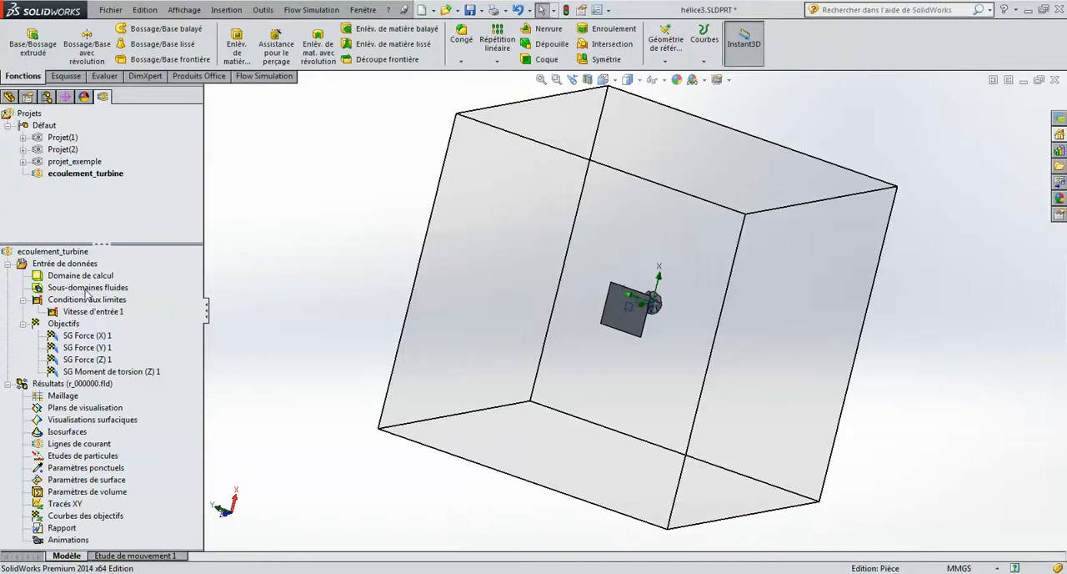
middle_drag(788, 300, 769, 286)
click(82, 276)
right_click(84, 277)
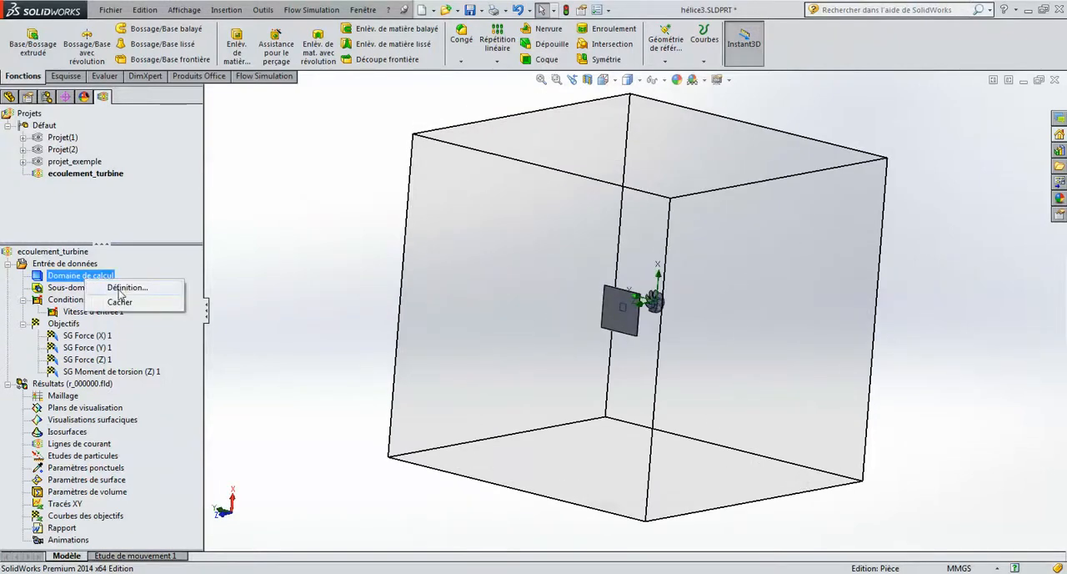
click(111, 286)
middle_drag(888, 334, 889, 310)
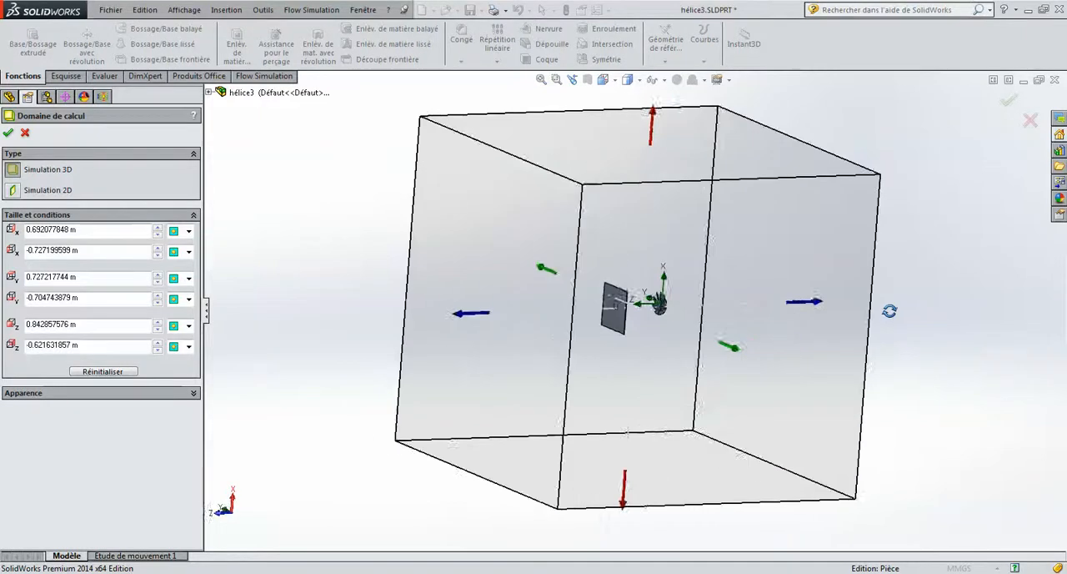
middle_drag(924, 412, 613, 329)
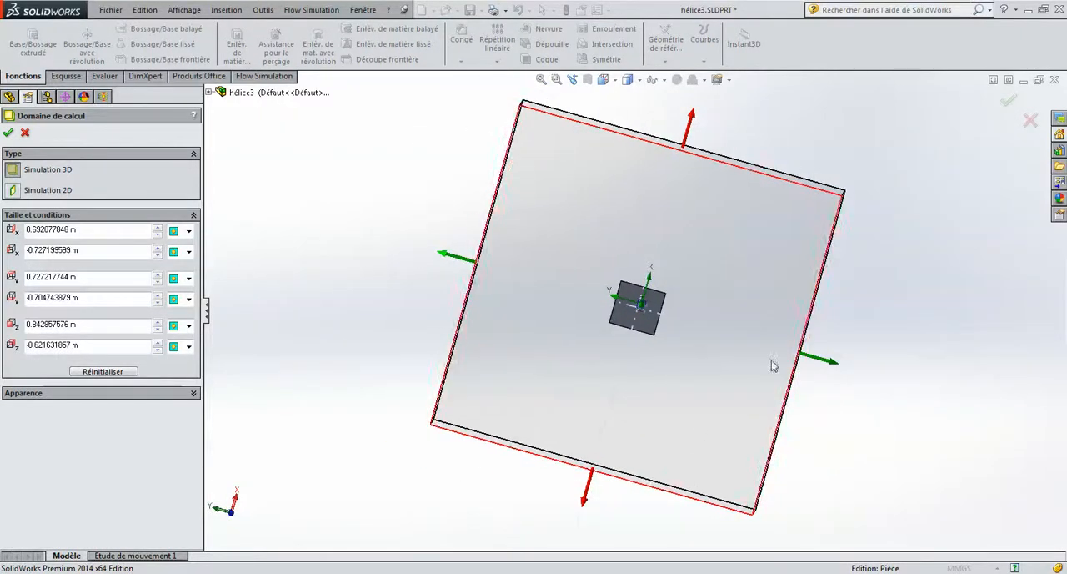
drag(818, 360, 692, 324)
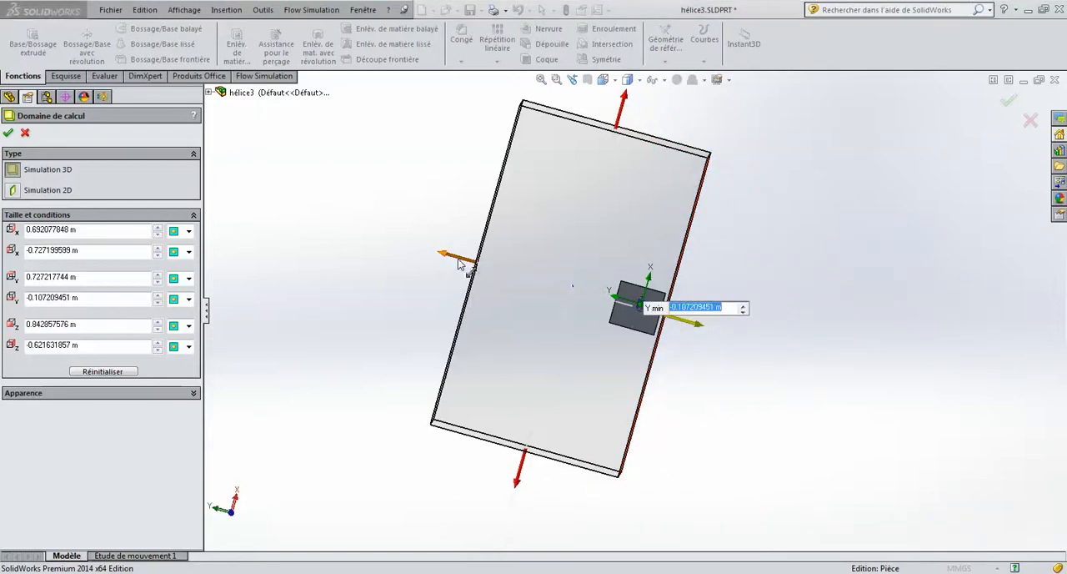
drag(462, 262, 602, 297)
drag(684, 136, 653, 268)
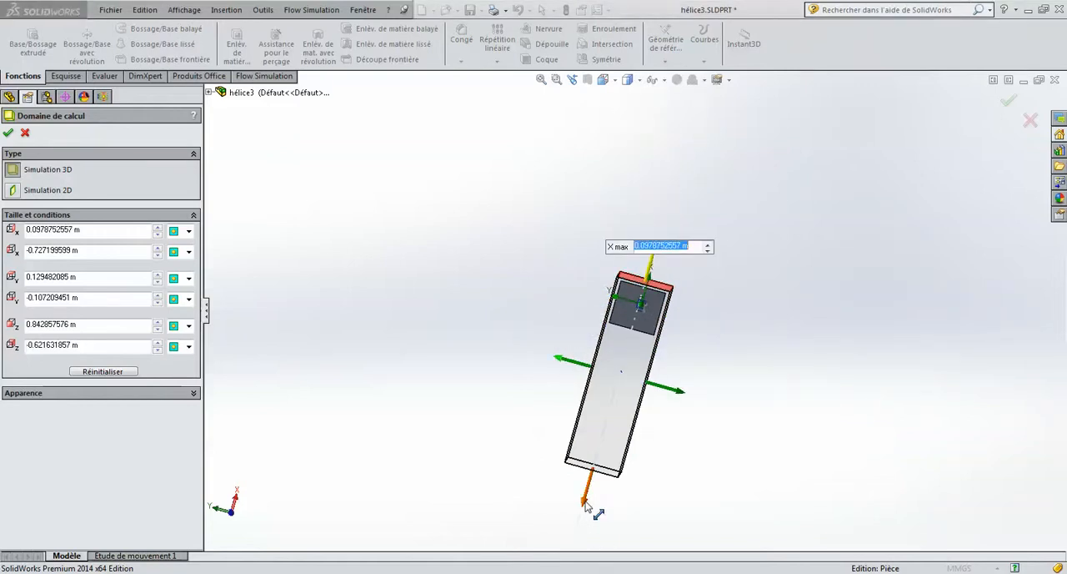
drag(586, 505, 626, 367)
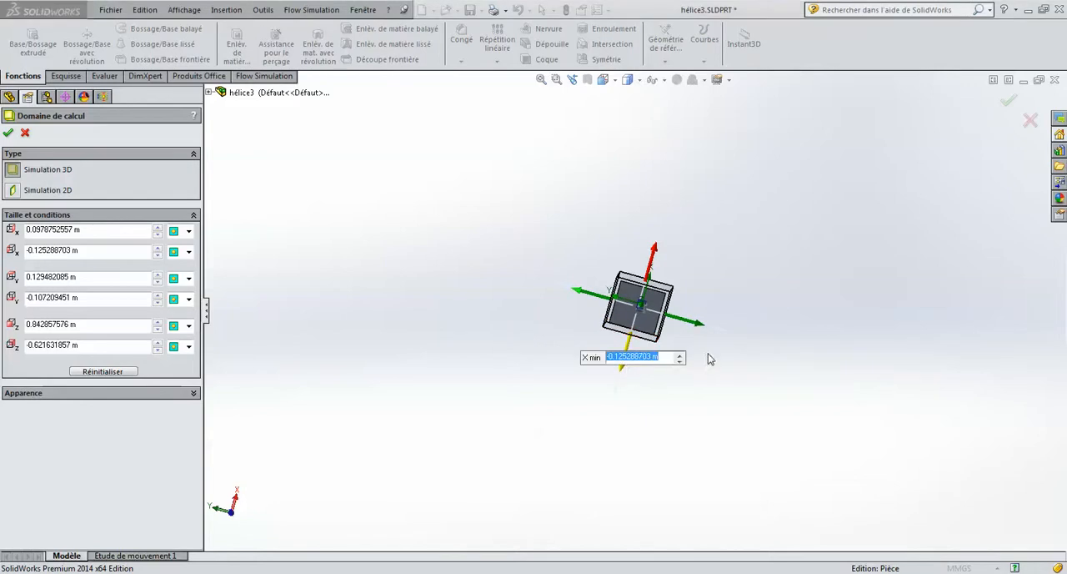
Shorten the computational domain along Z to about 0.253 m maximum and -0.059 m minimum, enclosing plate and propeller, and accept it.
middle_drag(710, 357, 659, 304)
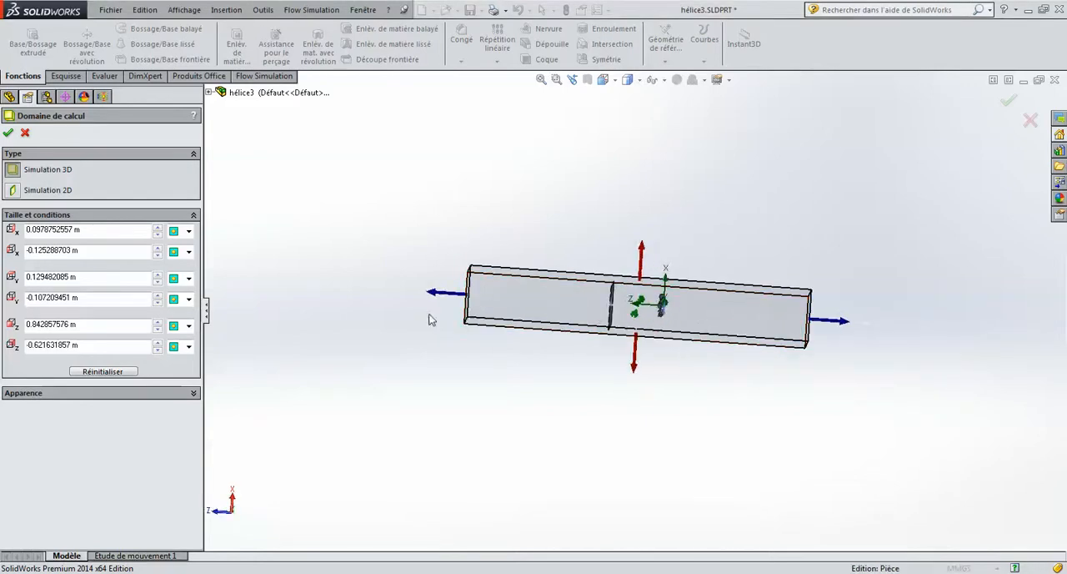
drag(436, 296, 567, 305)
drag(834, 326, 685, 344)
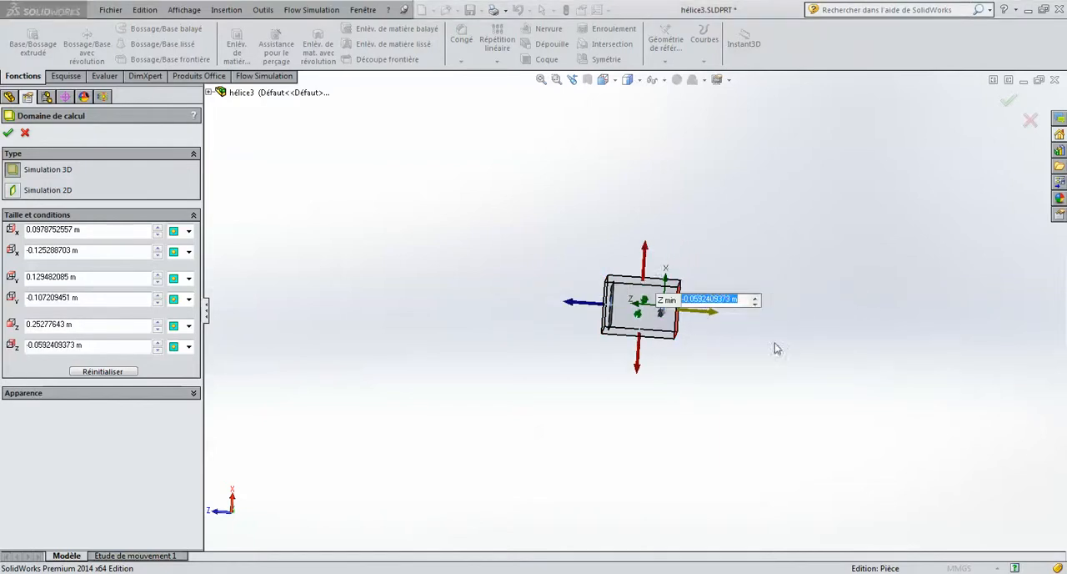
click(1007, 102)
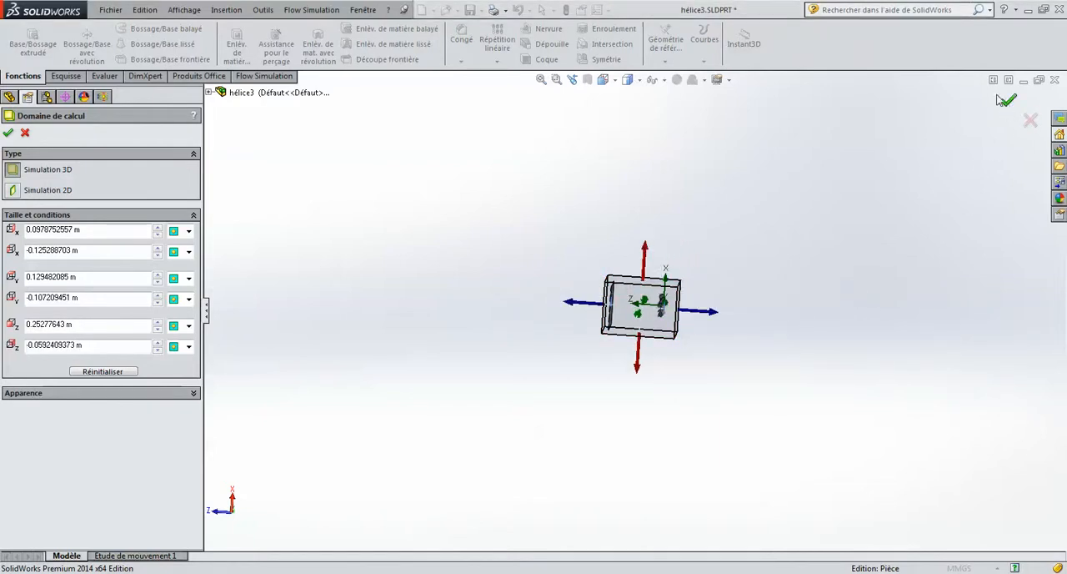
click(1006, 101)
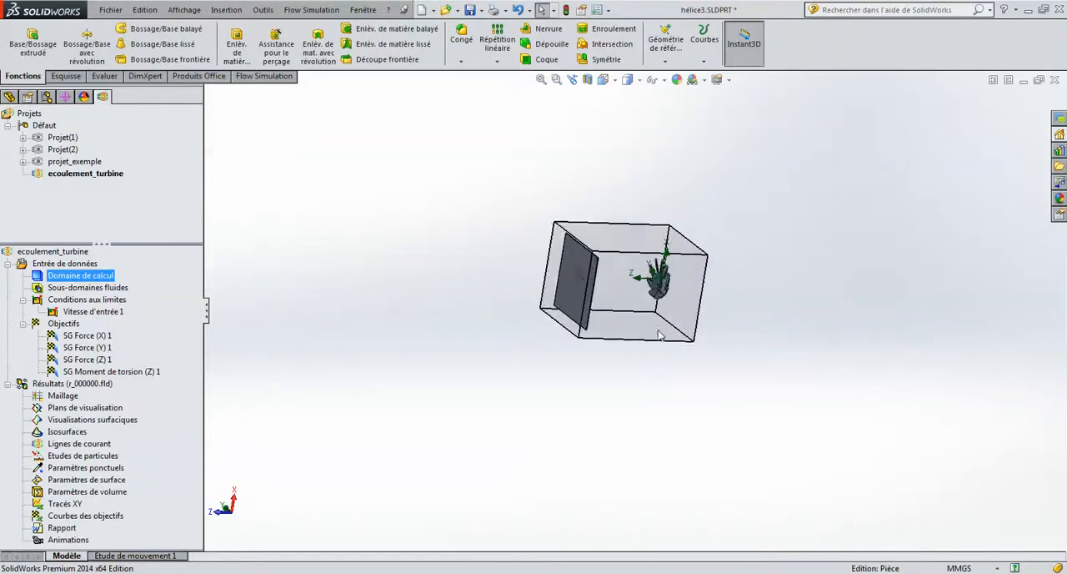
Check which surfaces the X, Y and Z force goals and the Z torque goal are assigned to.
key(f)
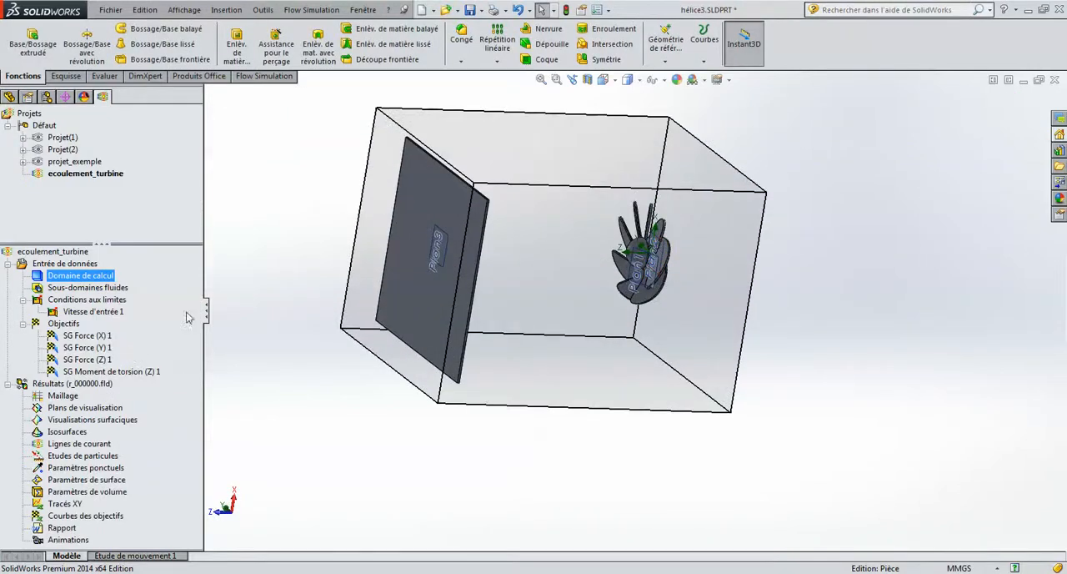
click(75, 336)
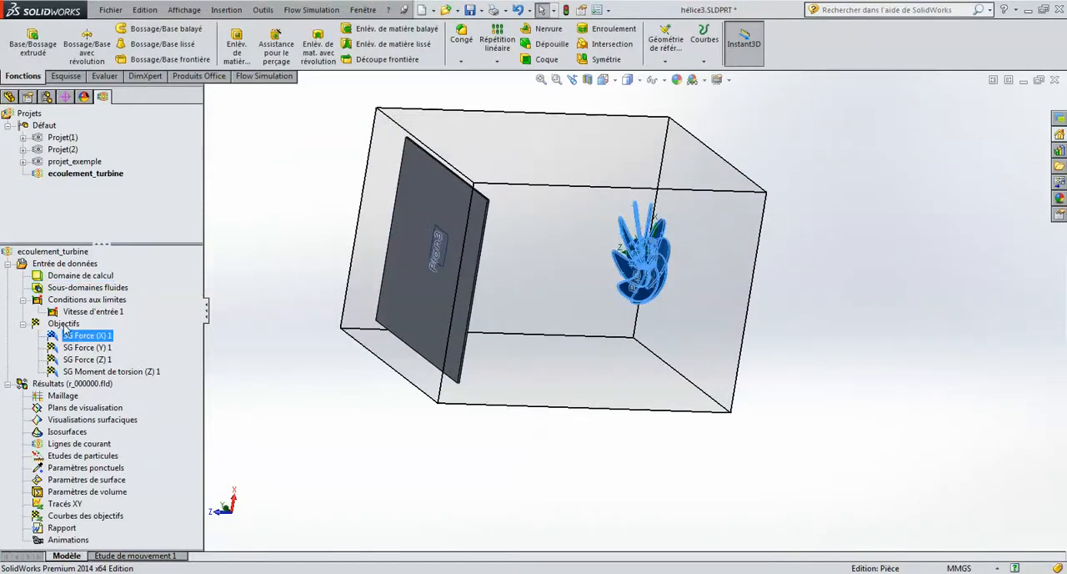
click(65, 325)
click(86, 338)
click(88, 348)
click(88, 360)
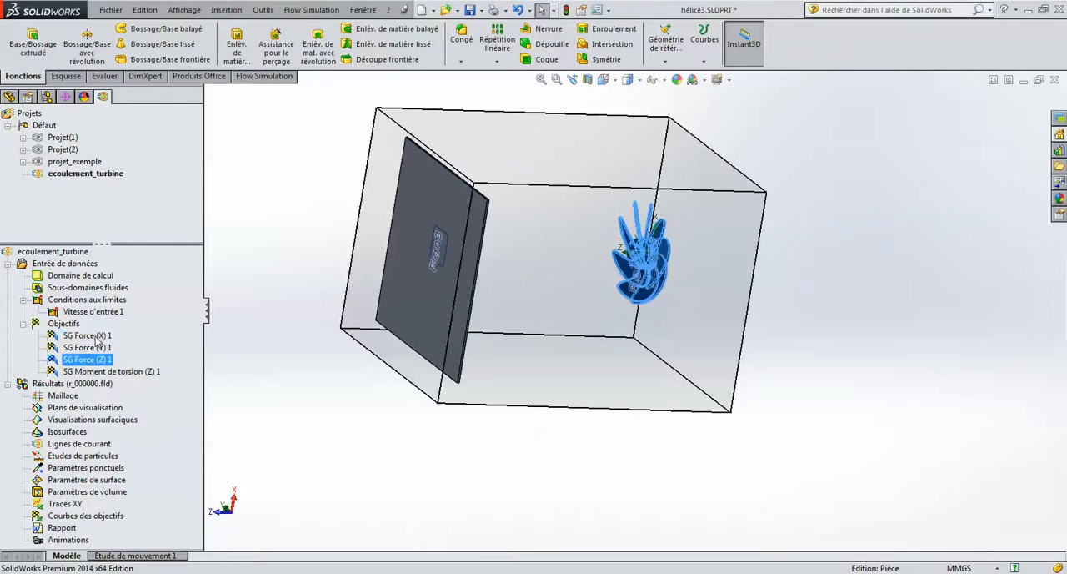
click(95, 336)
click(96, 348)
click(98, 359)
click(106, 372)
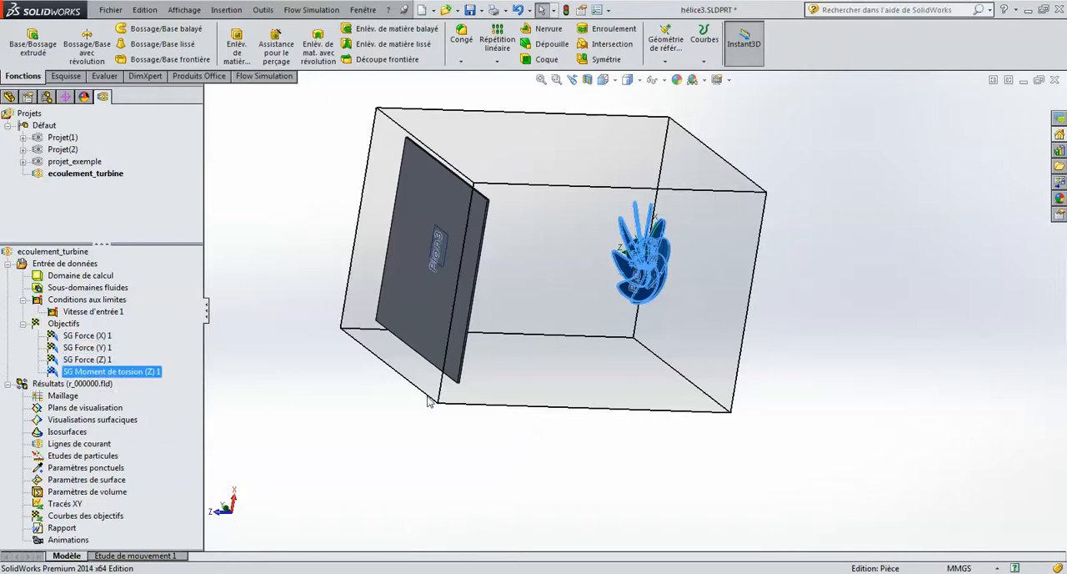
middle_drag(634, 300, 640, 288)
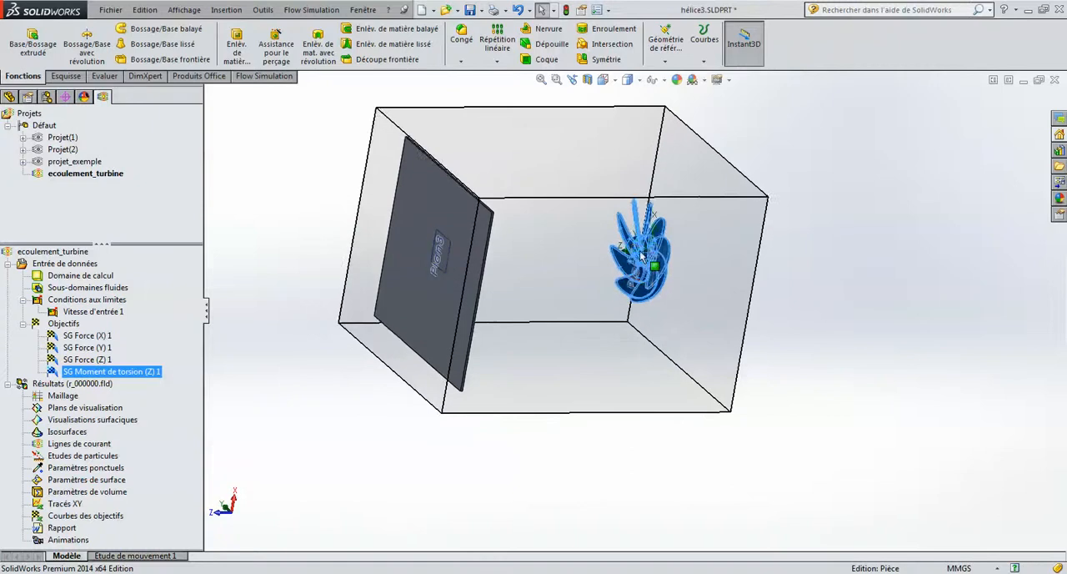
scroll(641, 262, down, 4)
scroll(640, 262, up, 8)
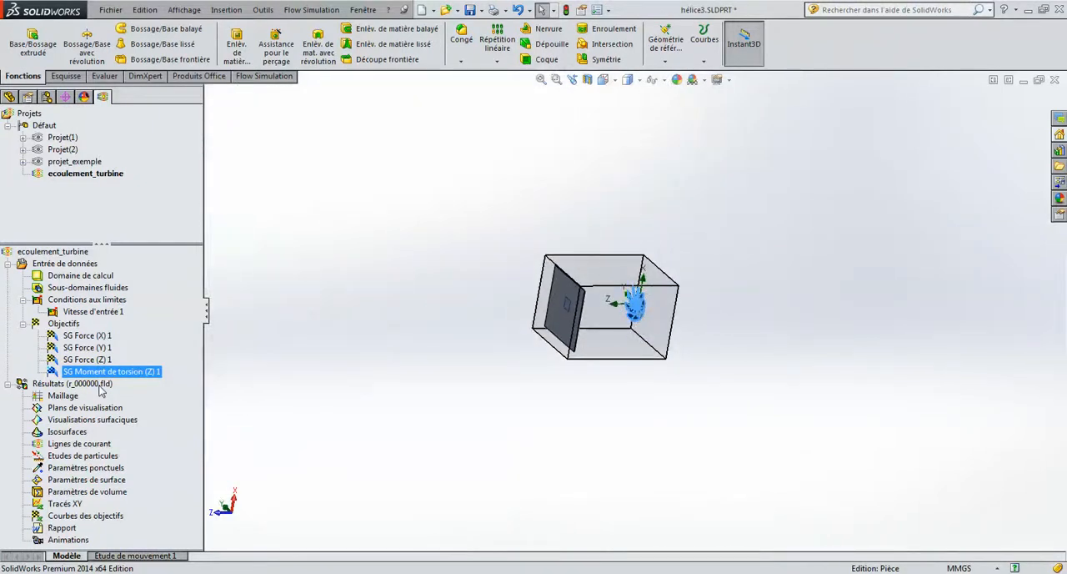
Launch a new calculation of the ecoulement_turbine project on this computer with 8 cores, loading the results when it ends.
right_click(73, 253)
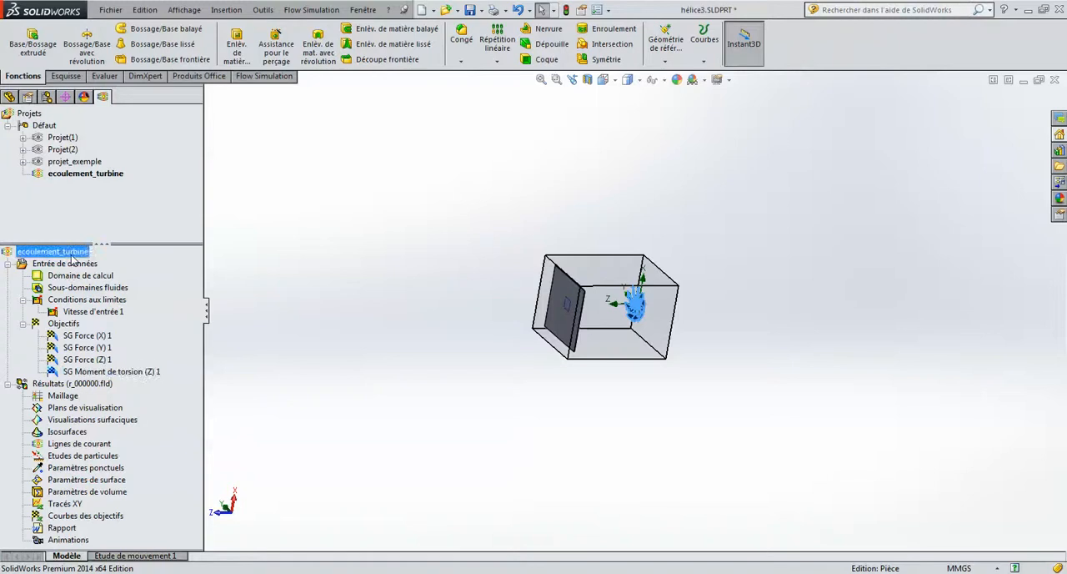
click(133, 263)
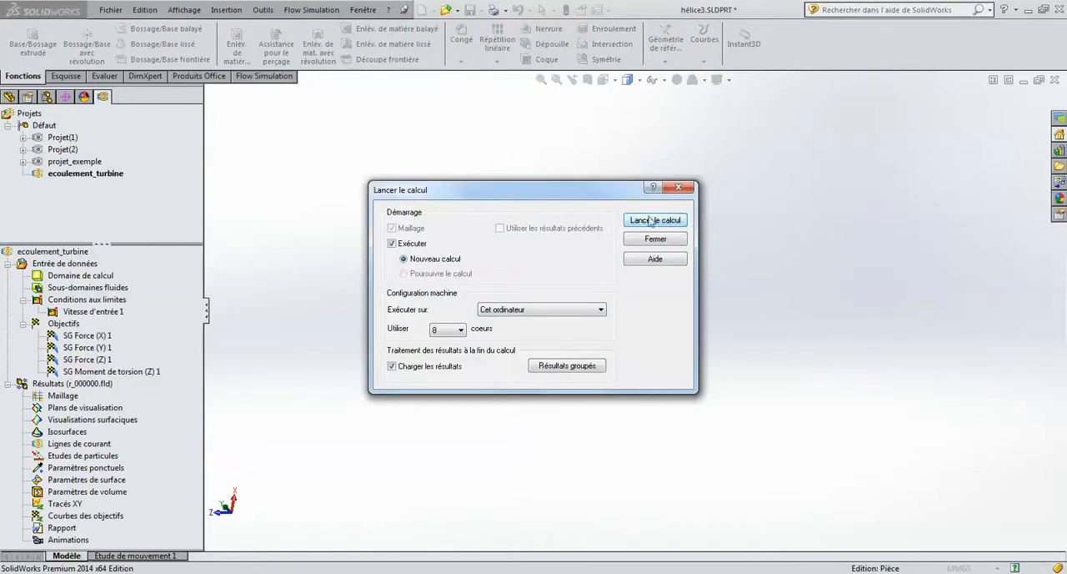
click(655, 222)
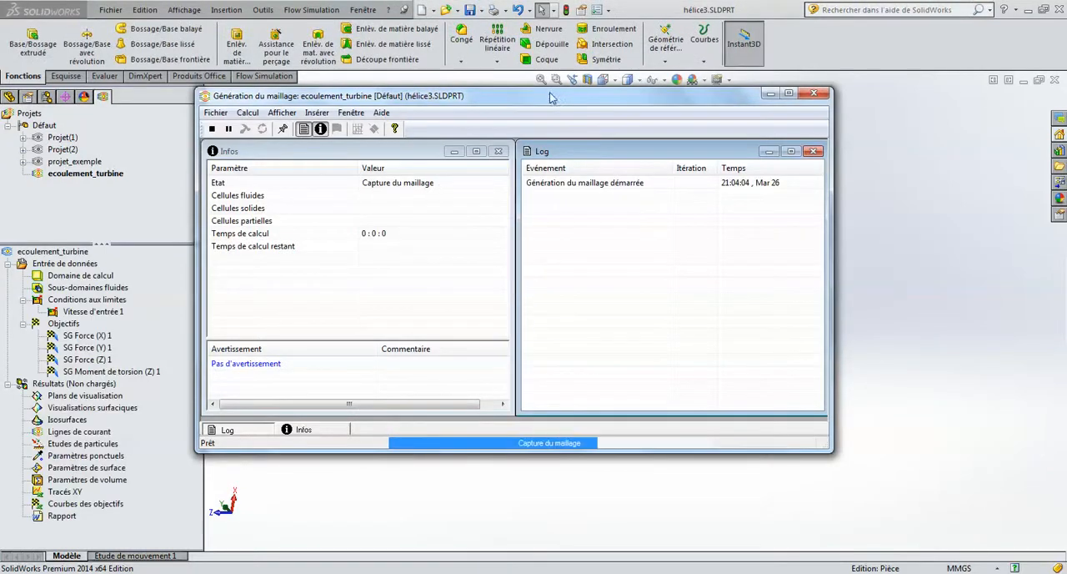
drag(548, 101, 574, 123)
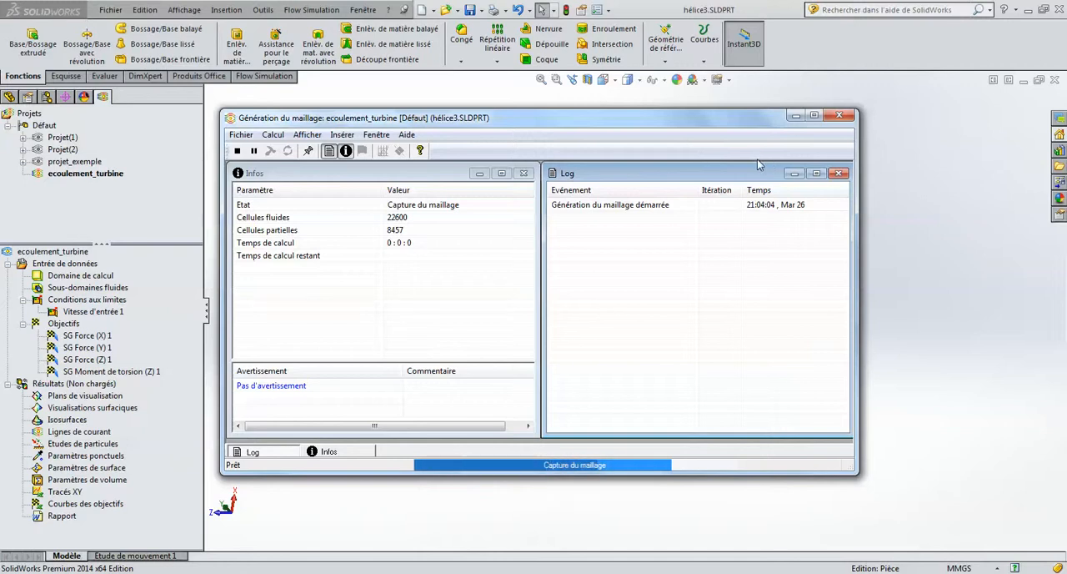